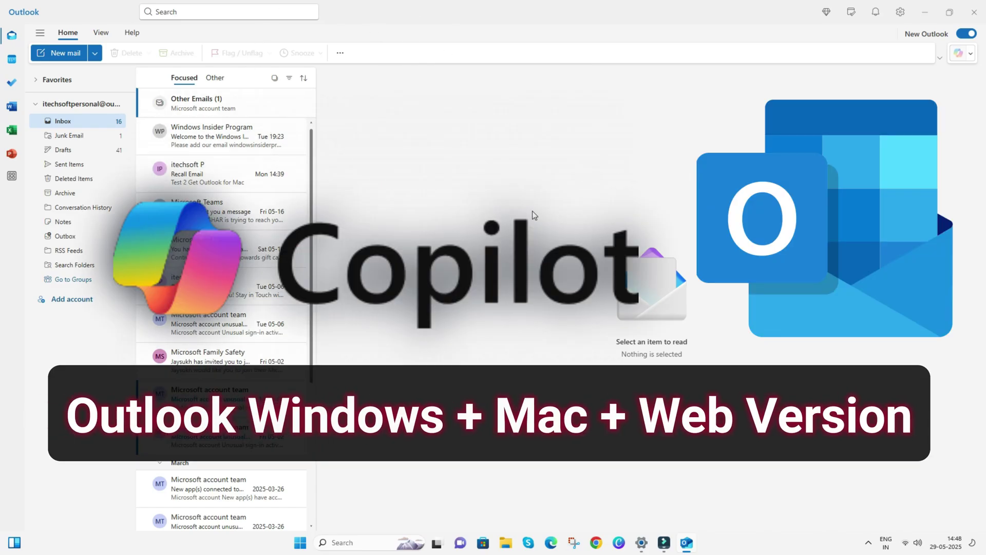
# - Discard a blank draft, then switch on 'Turn on Copilot' in Settings and save
pyautogui.click(56, 52)
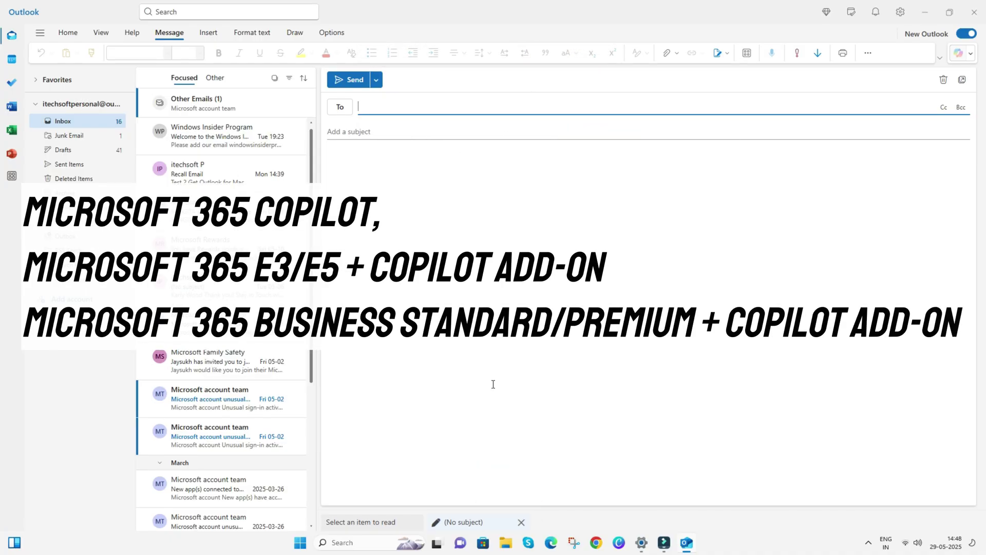
pyautogui.click(523, 522)
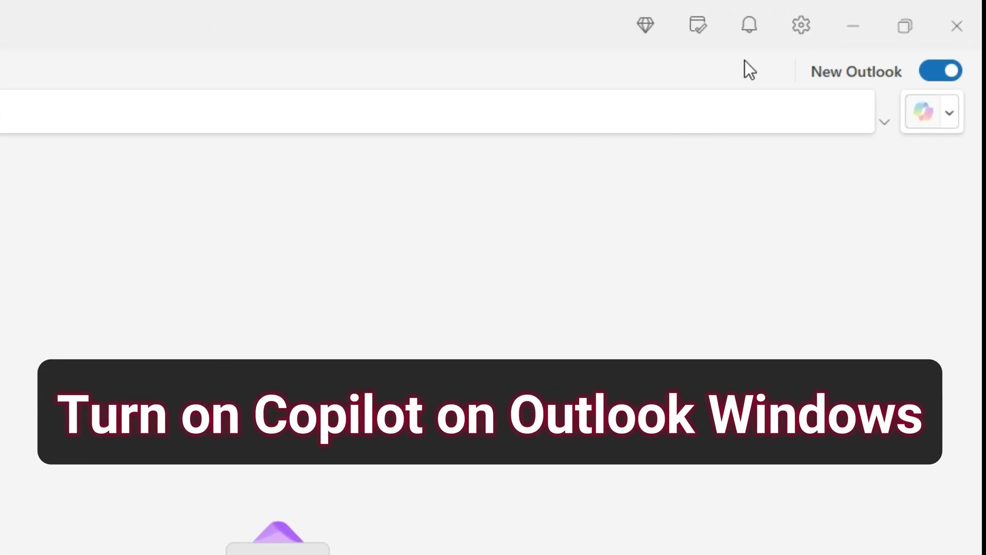
pyautogui.click(801, 26)
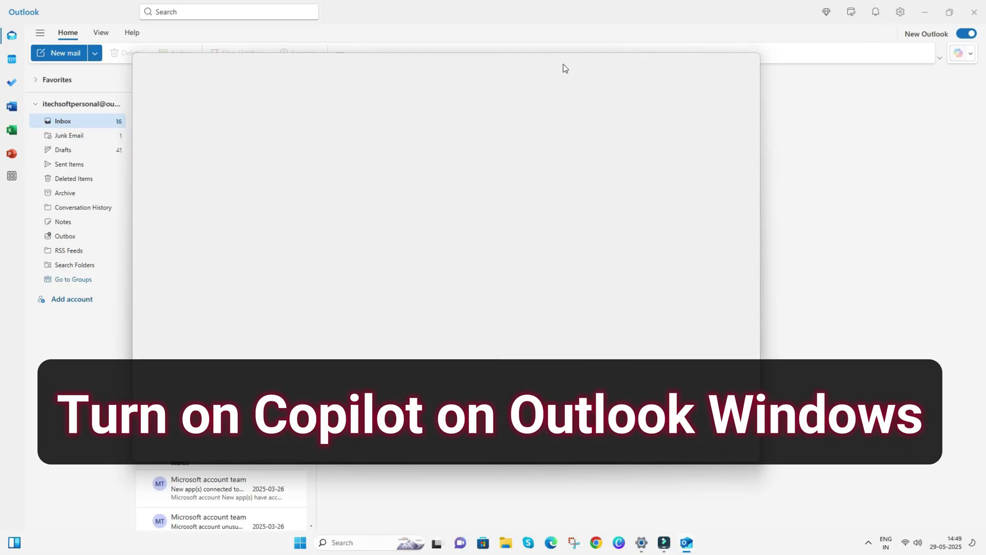
pyautogui.moveTo(409, 61); pyautogui.dragTo(453, 59)
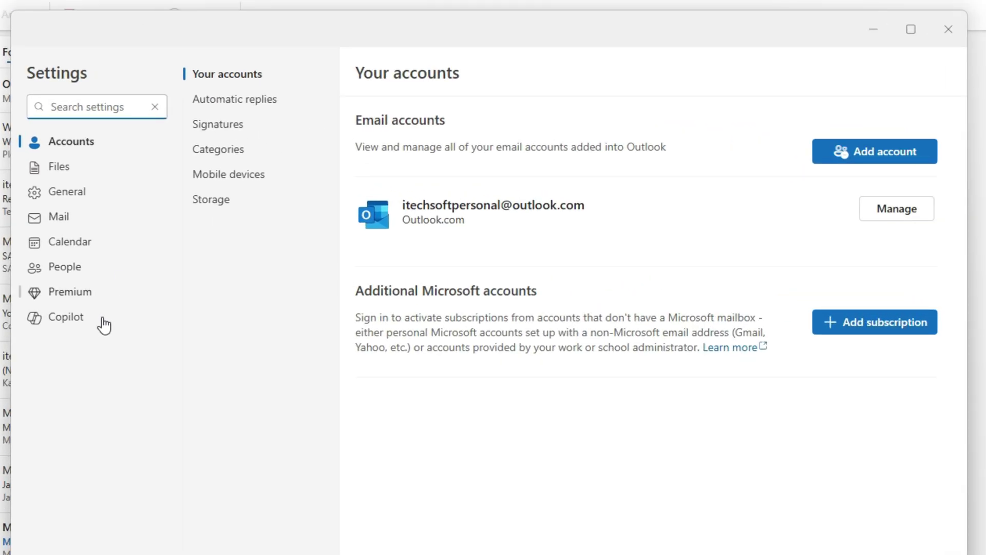
pyautogui.click(77, 319)
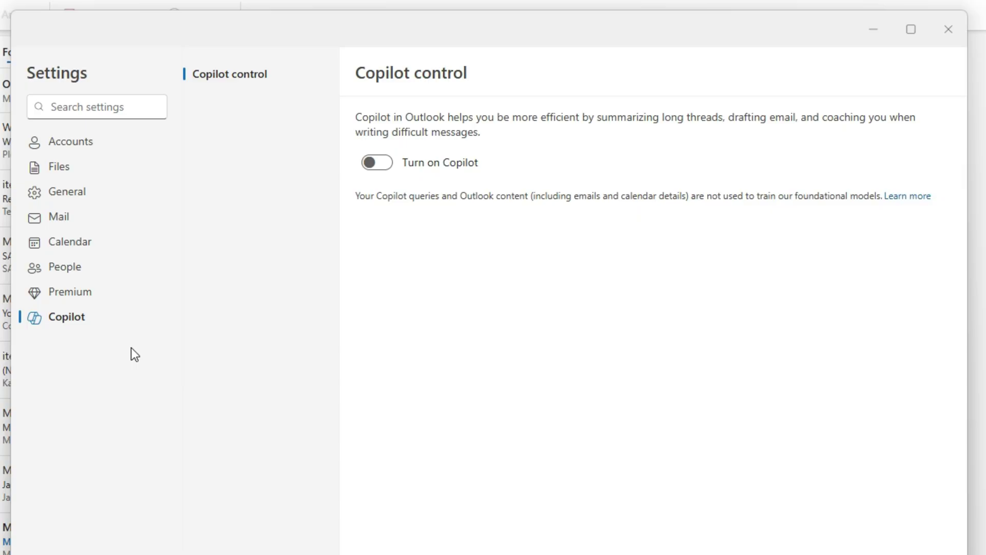
pyautogui.click(376, 165)
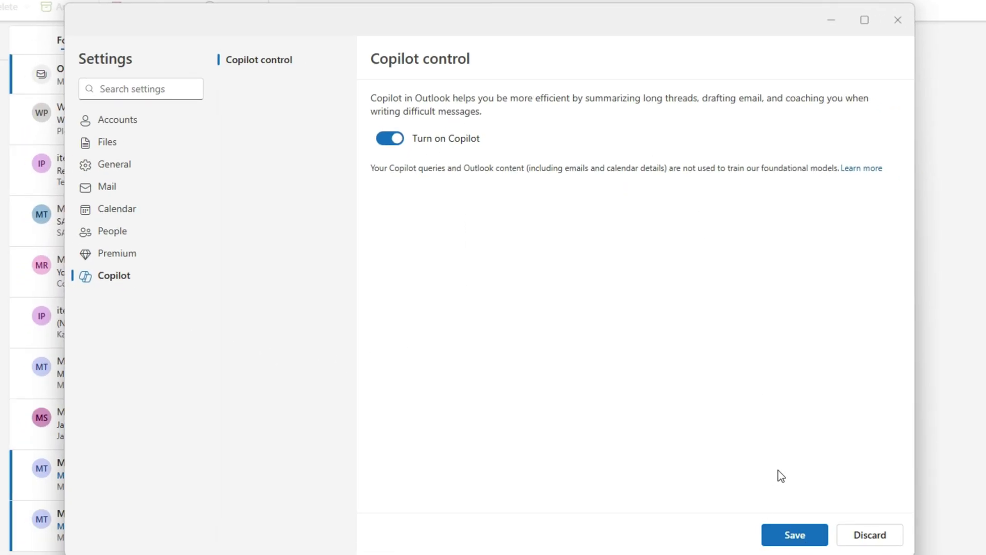
pyautogui.click(794, 534)
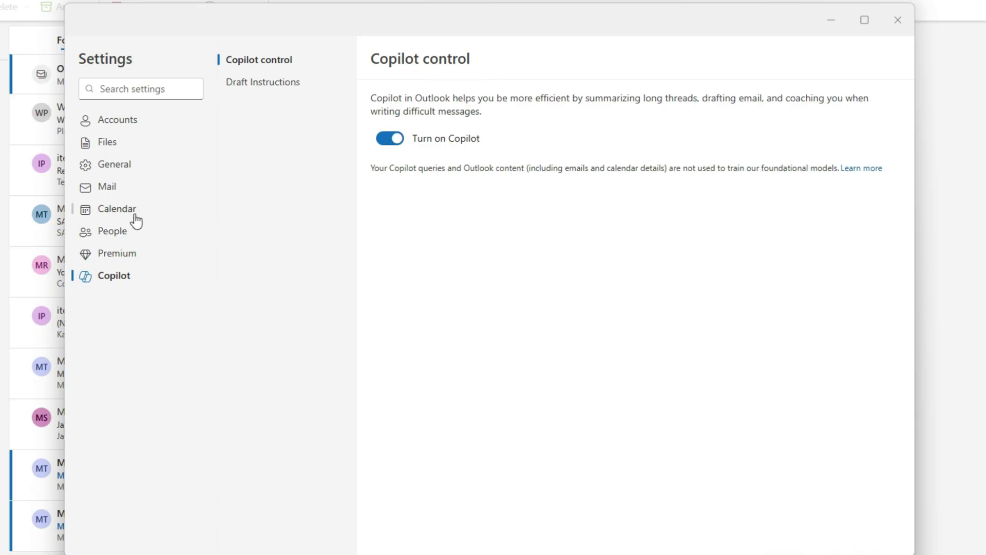
# - Check the version details under General > About Outlook, then close Settings
pyautogui.click(120, 166)
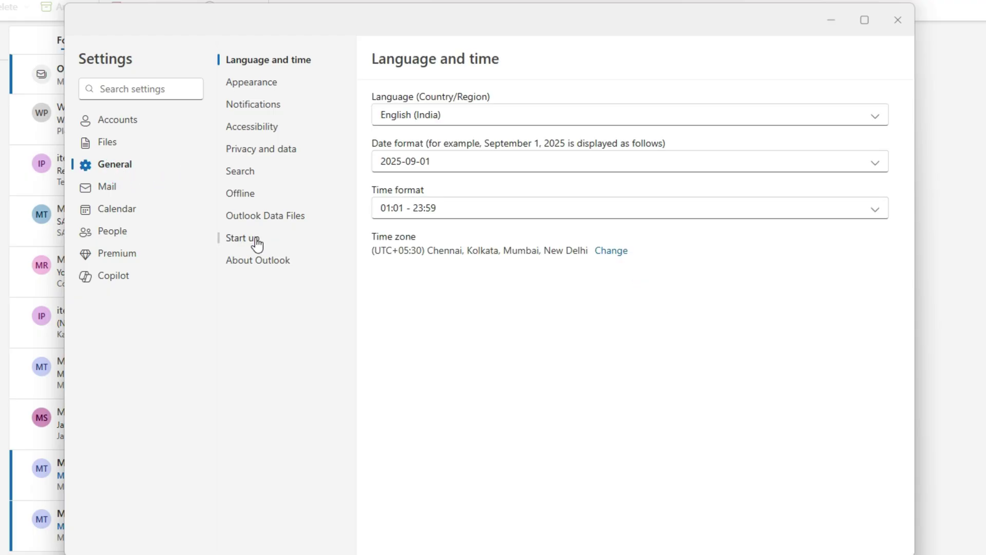
pyautogui.click(262, 260)
pyautogui.click(763, 135)
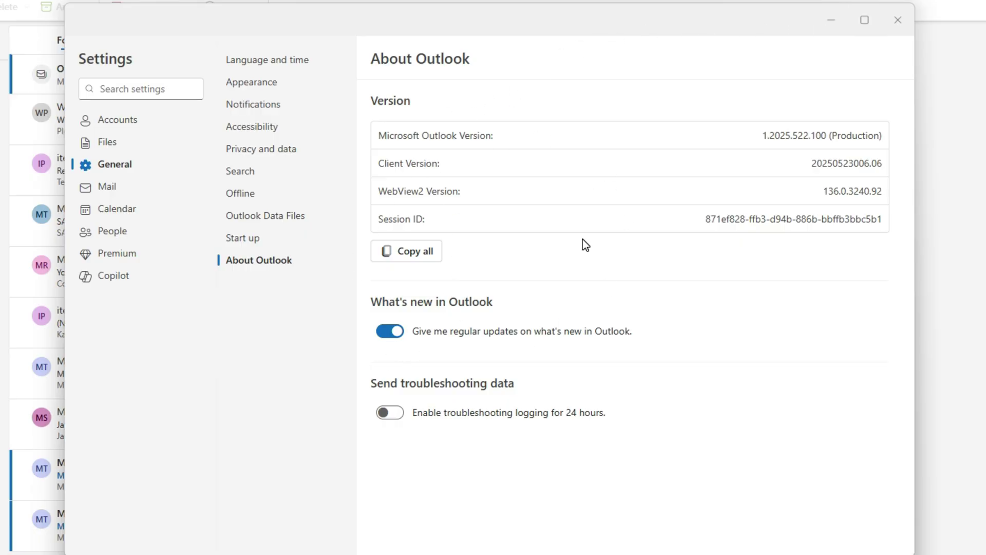
pyautogui.click(898, 19)
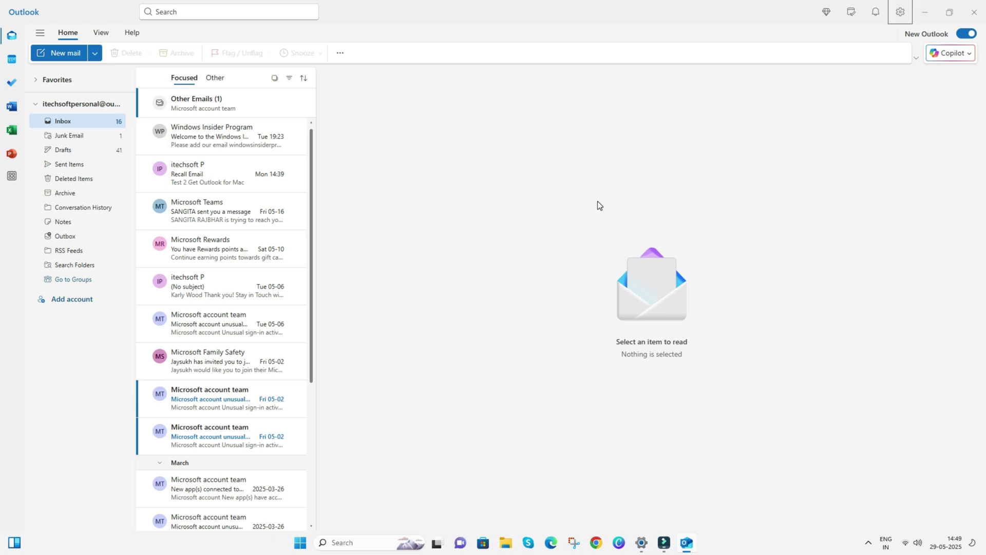
# - Quit Outlook and relaunch it from the taskbar
pyautogui.click(976, 13)
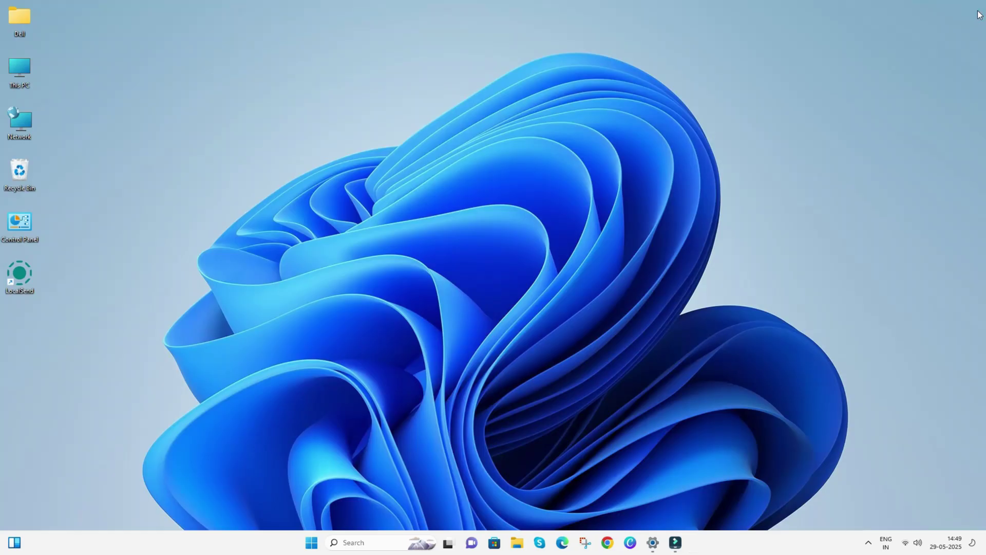
pyautogui.click(375, 542)
pyautogui.click(401, 210)
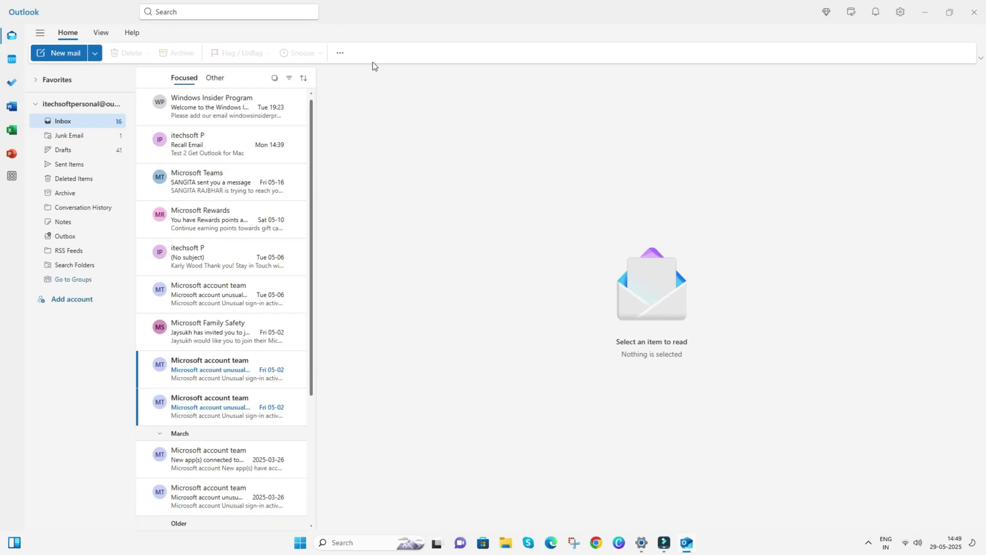
# - Generate a Copilot draft from the short and friendly message prompt in a new email, and keep it
pyautogui.click(80, 51)
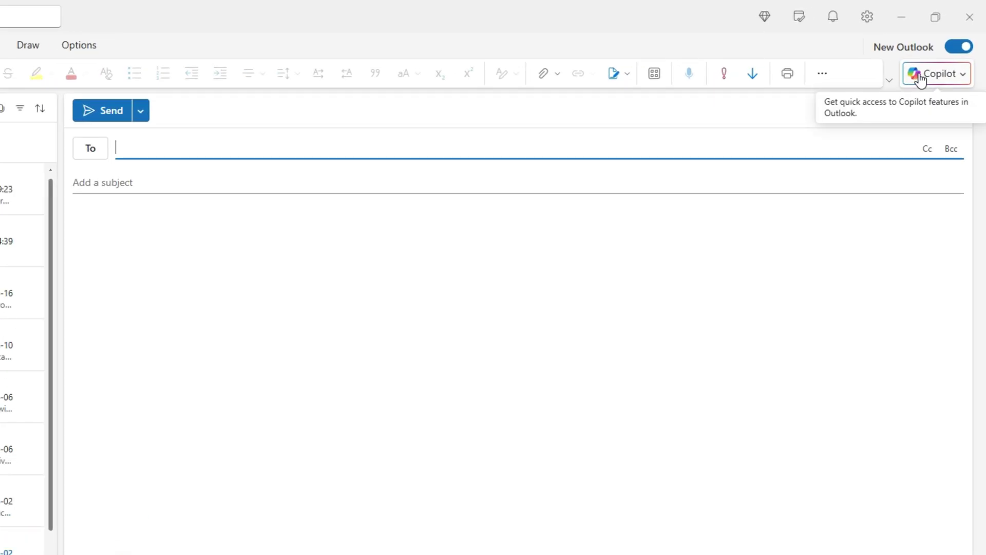
pyautogui.click(936, 80)
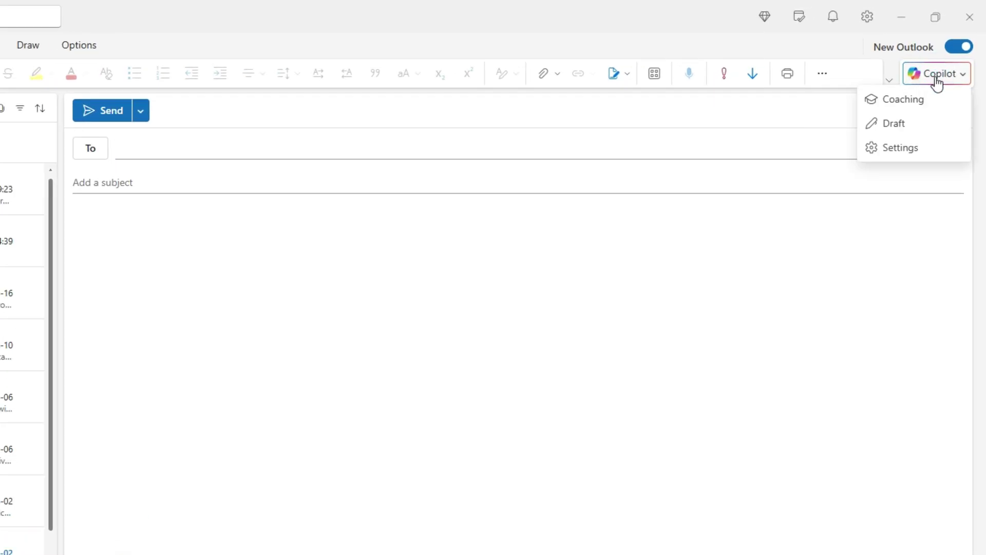
pyautogui.click(892, 129)
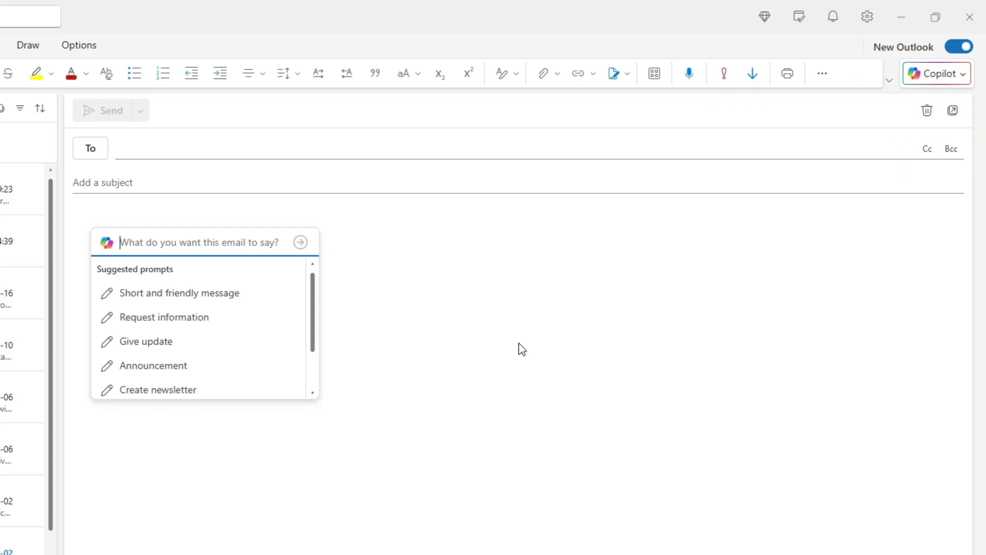
pyautogui.click(189, 293)
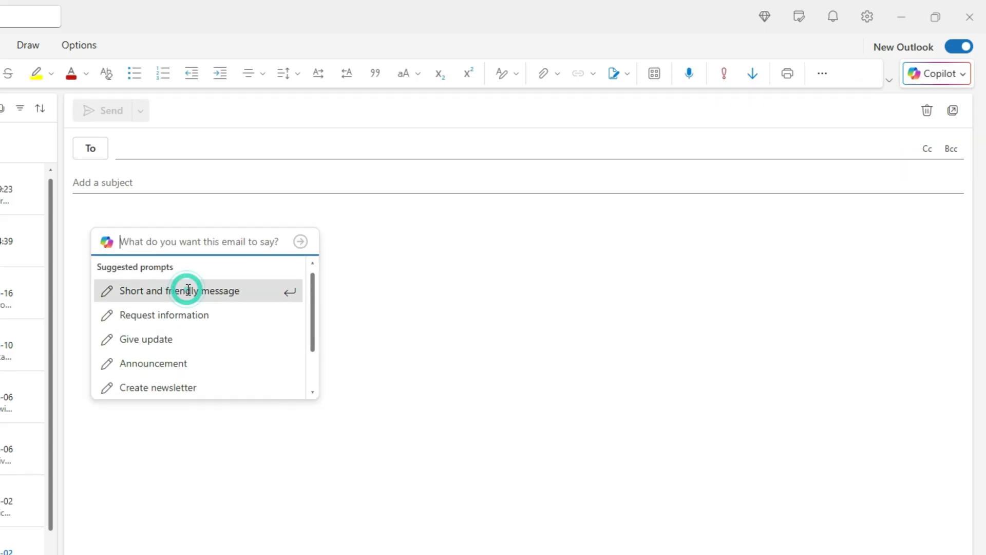
pyautogui.click(487, 242)
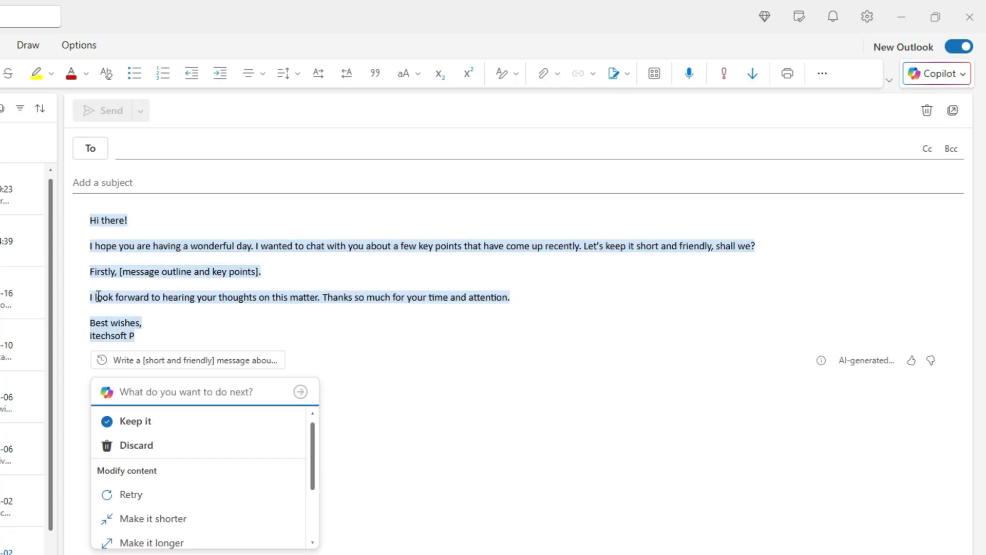
pyautogui.scroll(-2, 218, 481)
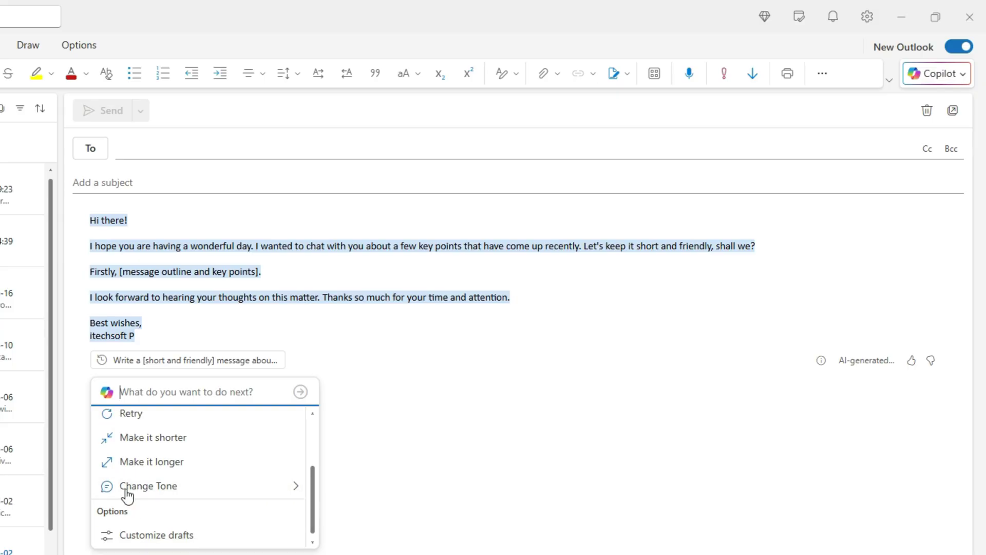
pyautogui.scroll(2, 248, 473)
pyautogui.click(373, 334)
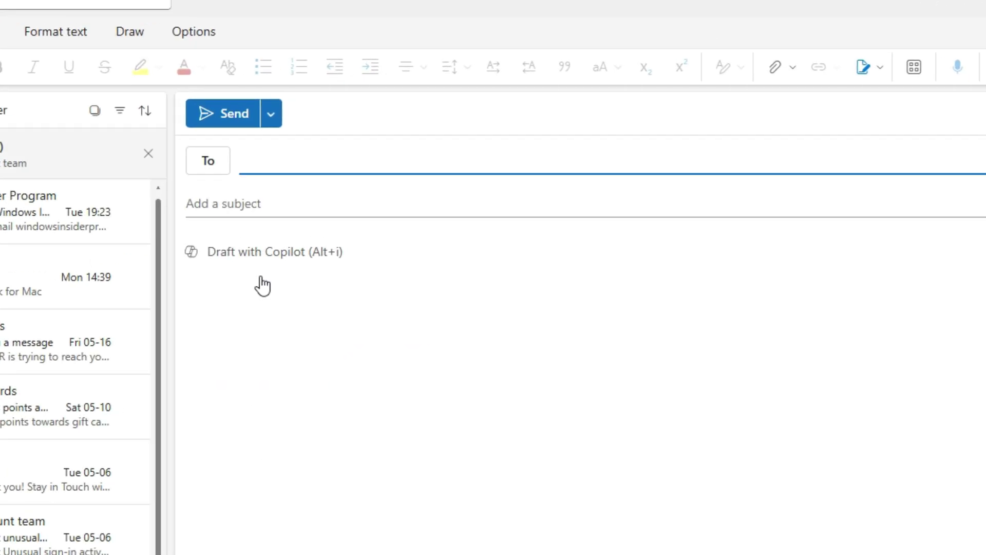
# - Prompt Copilot with 'Write email to my classmates' and accept the result into the body
pyautogui.click(220, 260)
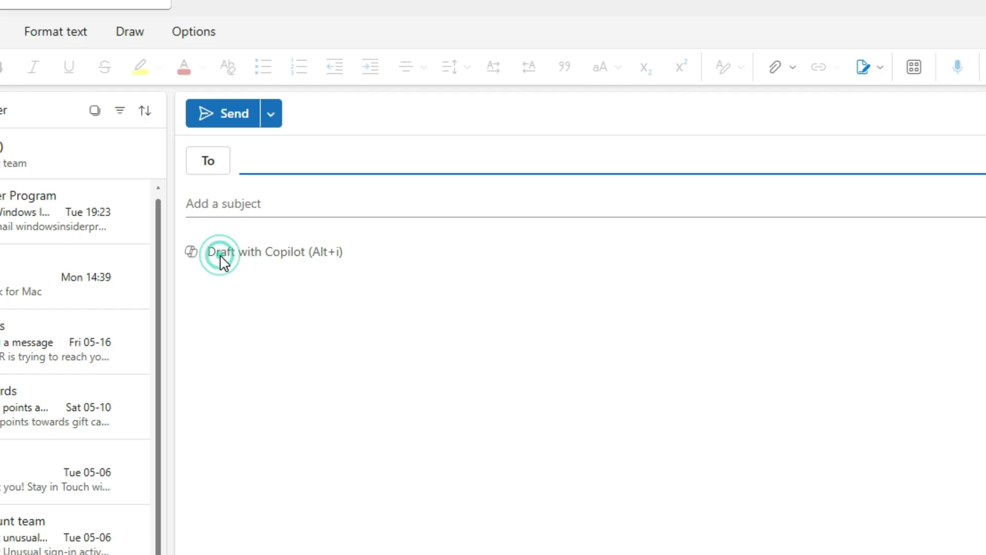
pyautogui.click(207, 257)
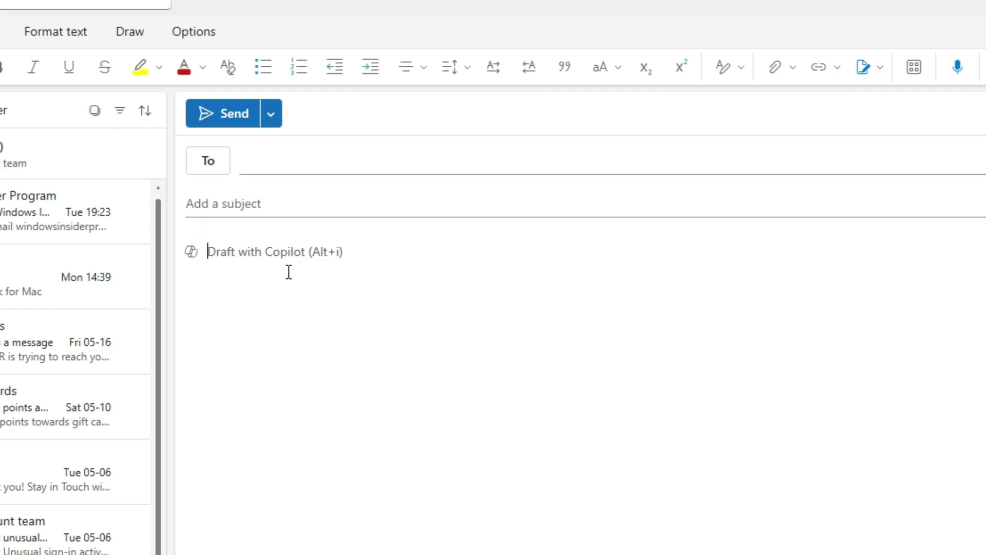
pyautogui.write('Write email to my classmates')
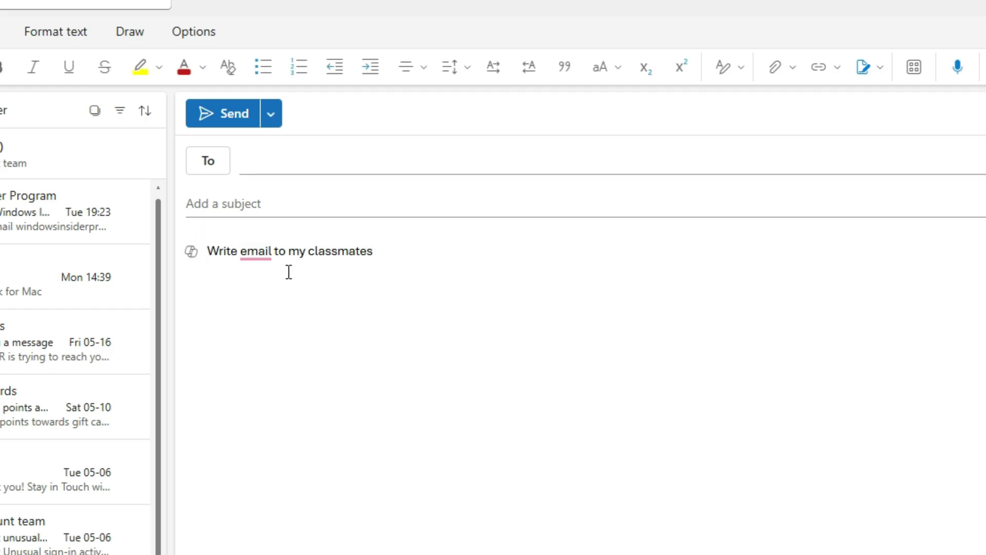
pyautogui.press('Return')
pyautogui.click(627, 487)
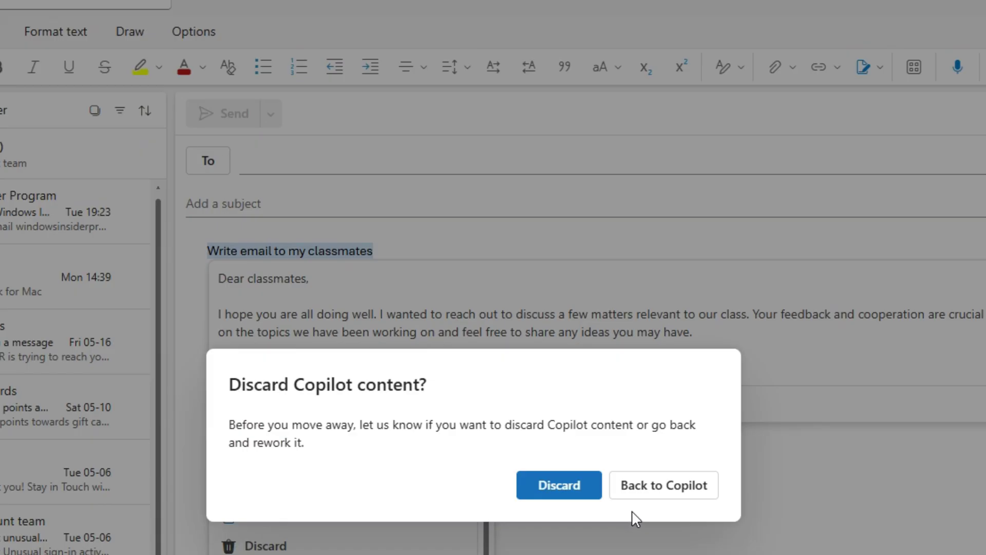
pyautogui.click(269, 485)
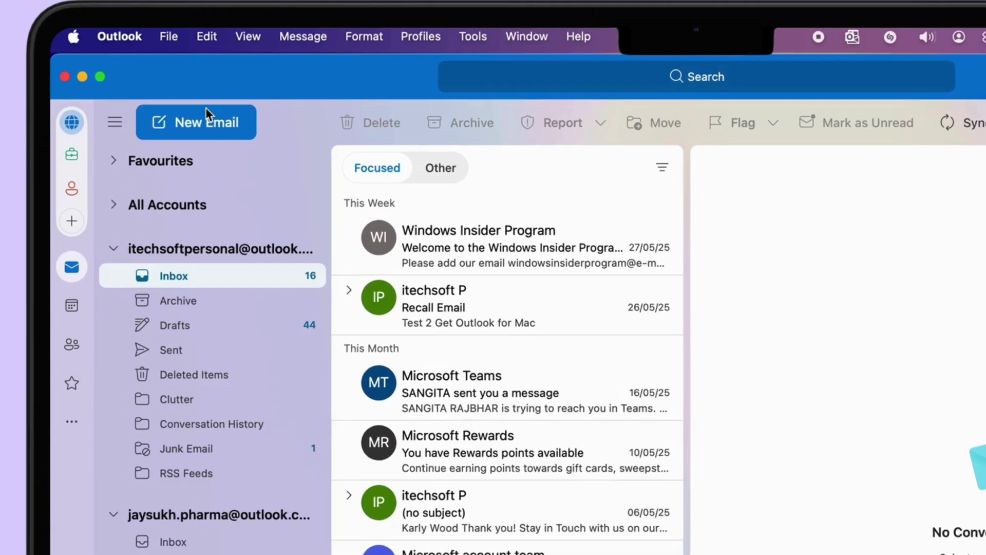
# - Turn on custom drafting instructions in the Mac Copilot settings for the current account
pyautogui.rightClick(208, 69)
pyautogui.click(119, 37)
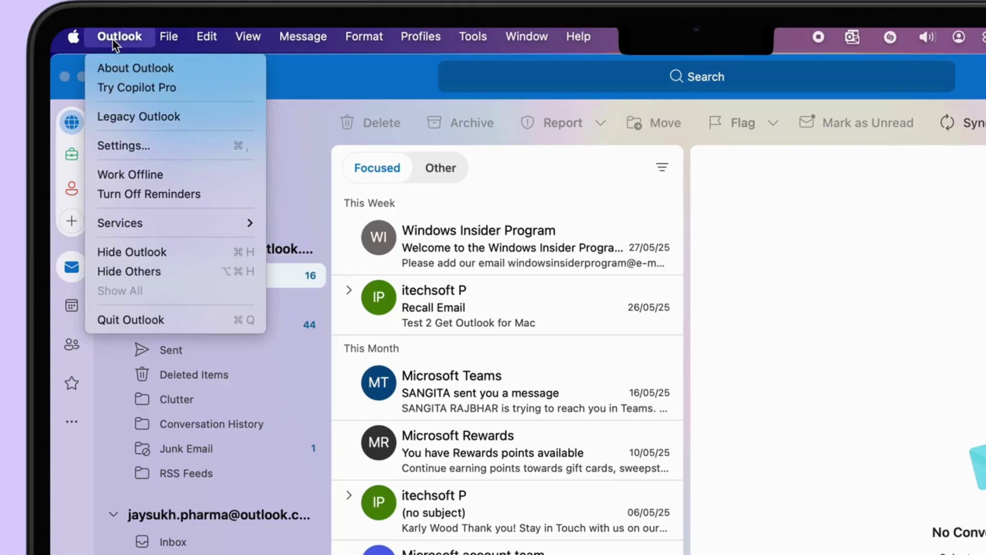
pyautogui.click(129, 146)
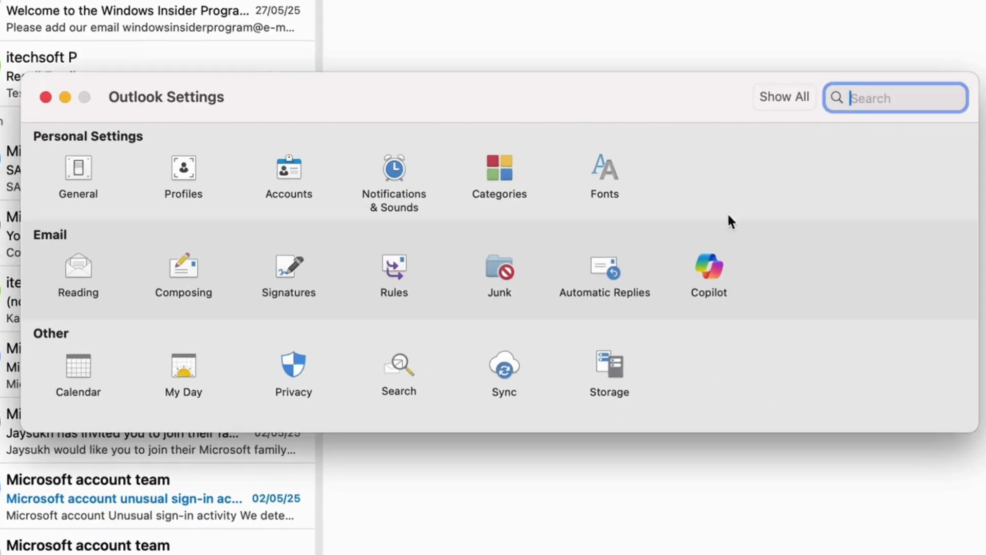
pyautogui.click(706, 271)
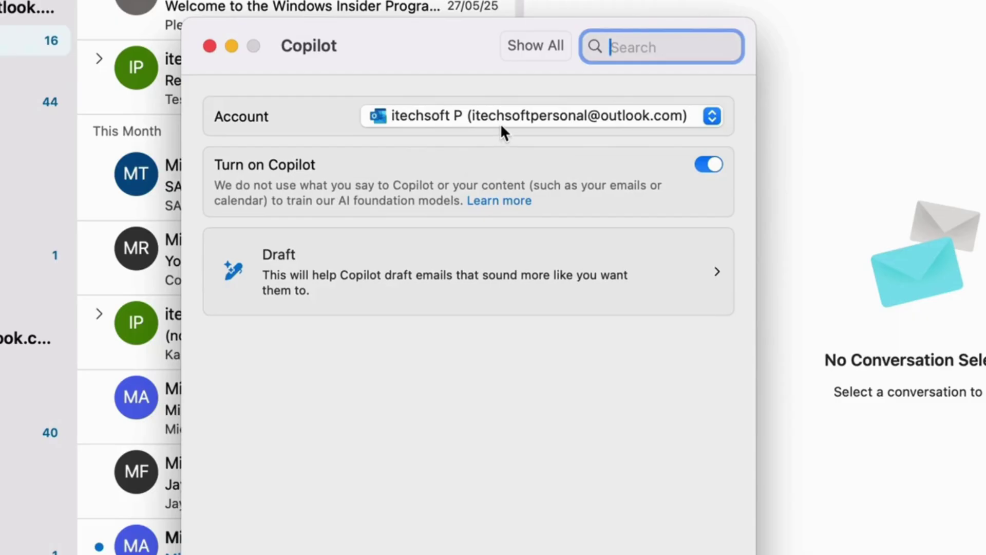
pyautogui.click(500, 121)
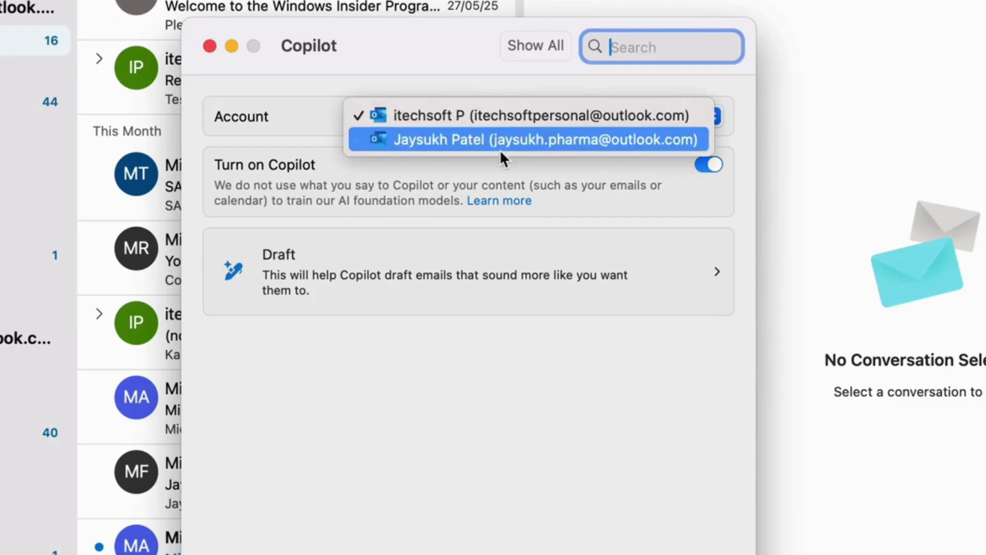
pyautogui.click(480, 110)
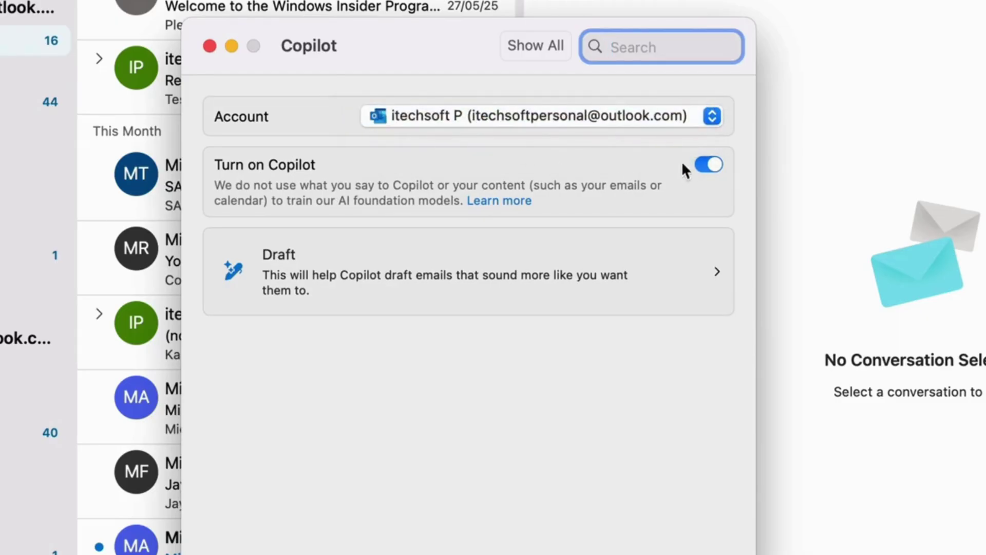
pyautogui.click(653, 262)
pyautogui.click(717, 157)
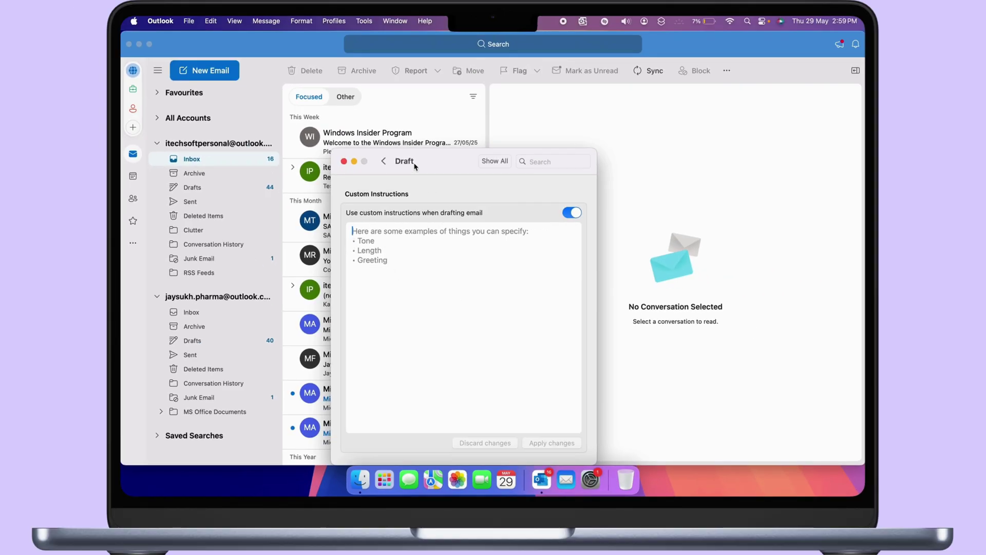
pyautogui.click(384, 163)
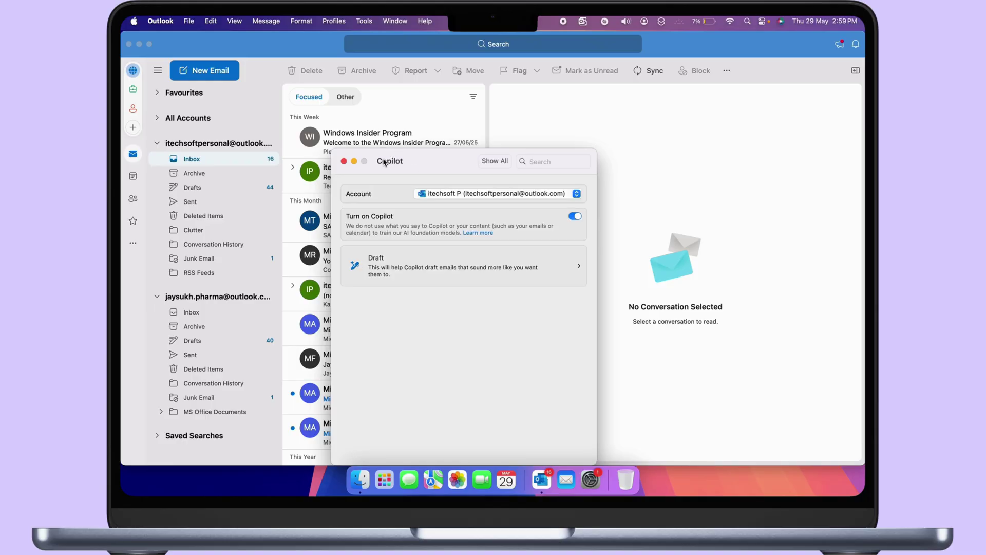
pyautogui.click(343, 162)
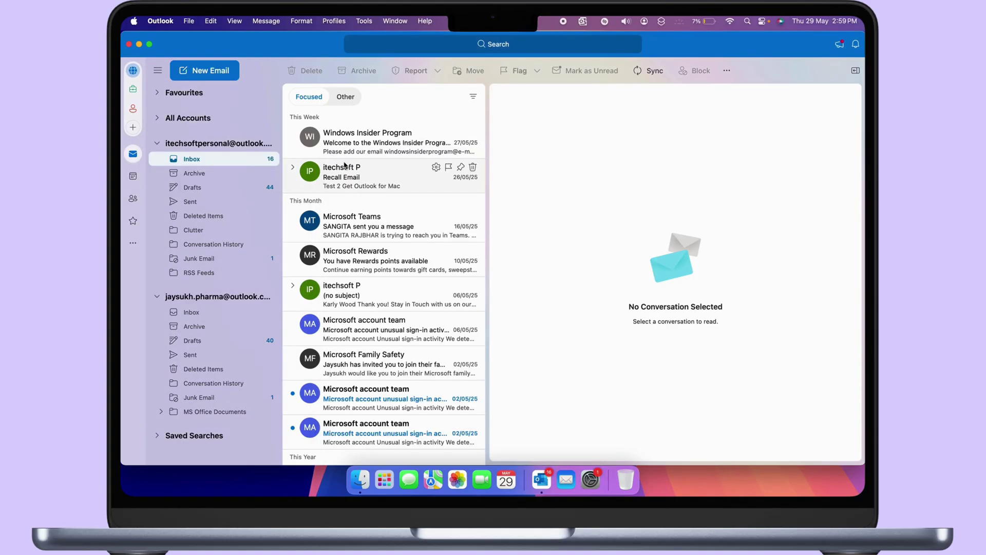
# - Quit and relaunch Outlook for Mac, then start a new email
pyautogui.click(155, 23)
pyautogui.click(170, 184)
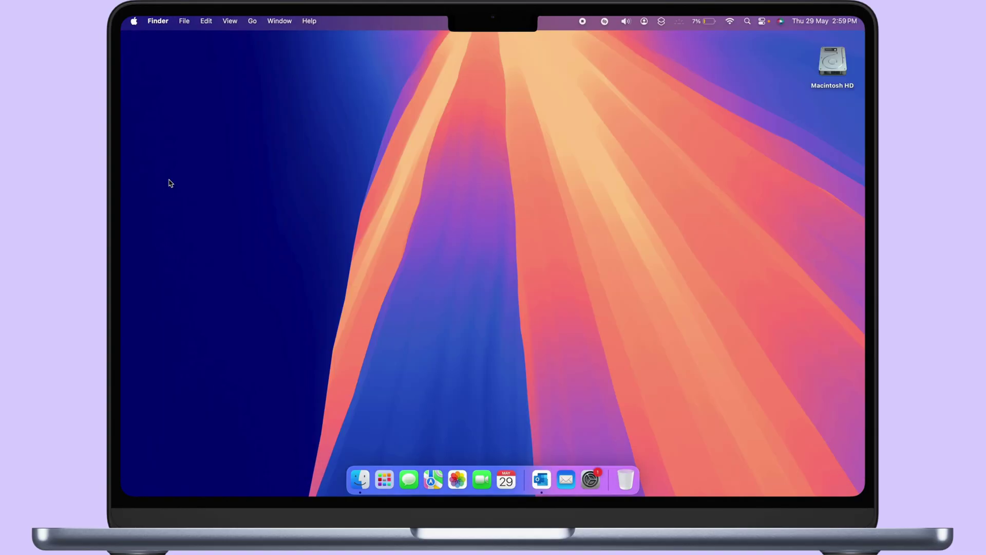
pyautogui.click(541, 480)
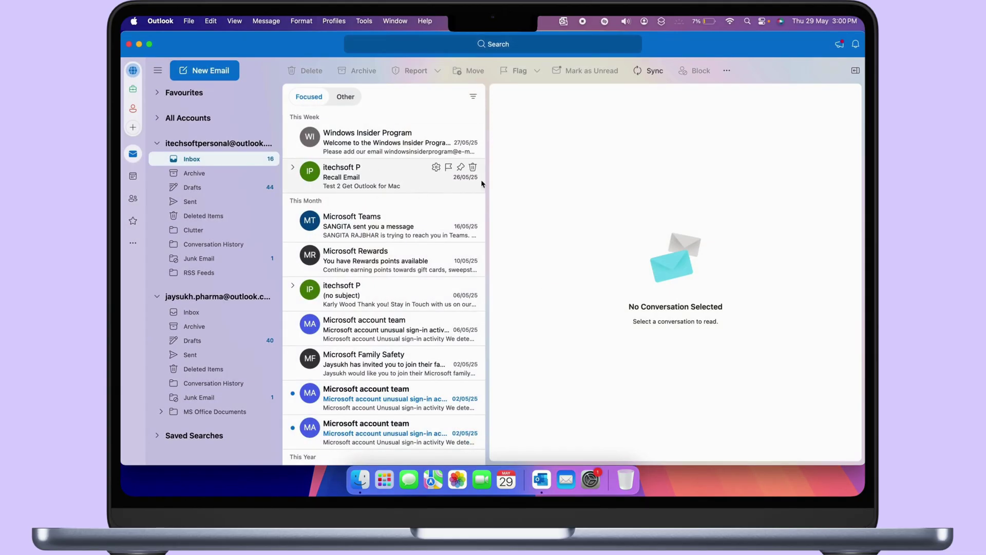
pyautogui.click(204, 70)
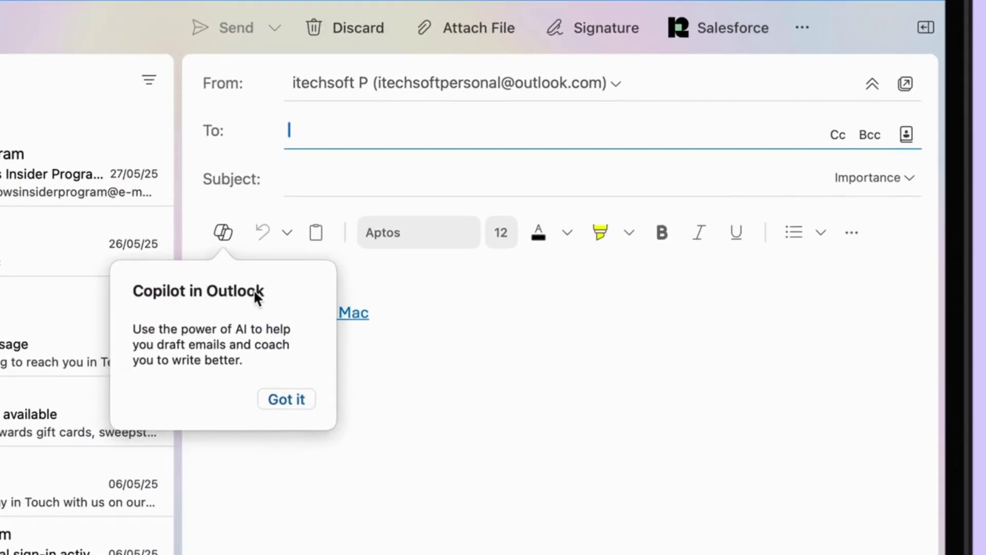
# - Auto-rewrite the prompt into a colleague meeting request with Copilot and replace the prompt
pyautogui.click(274, 405)
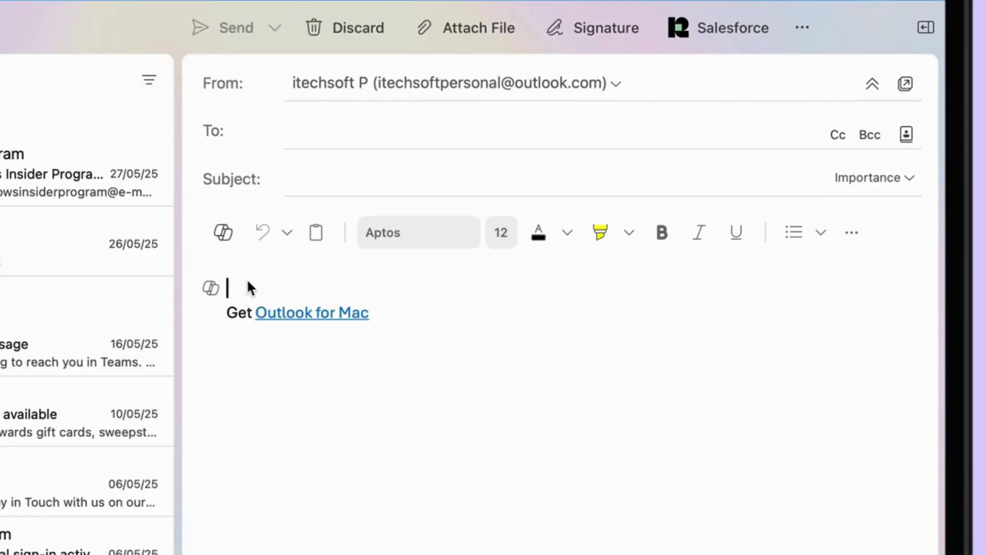
pyautogui.write('rite an email to my colleague')
pyautogui.press('Return')
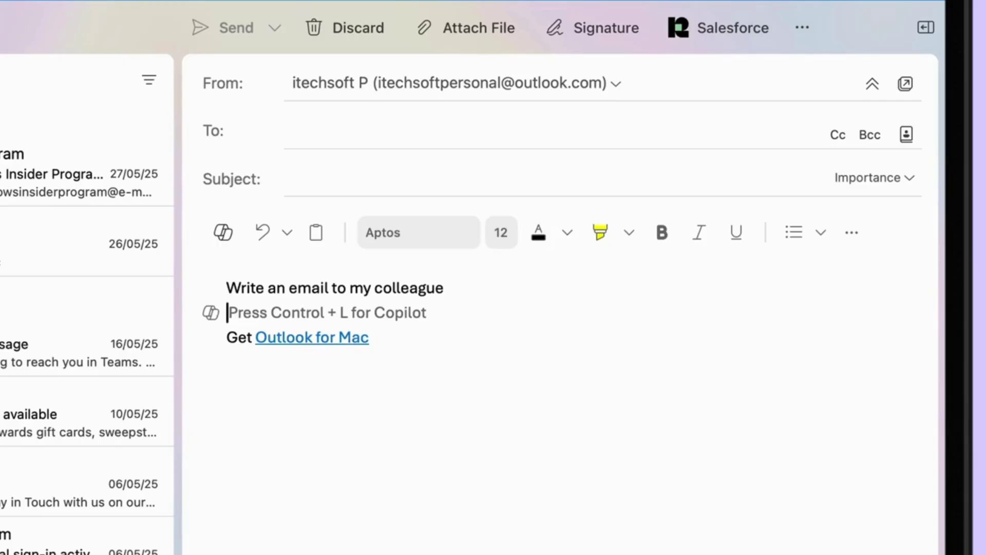
pyautogui.hotkey('ctrl', 'l')
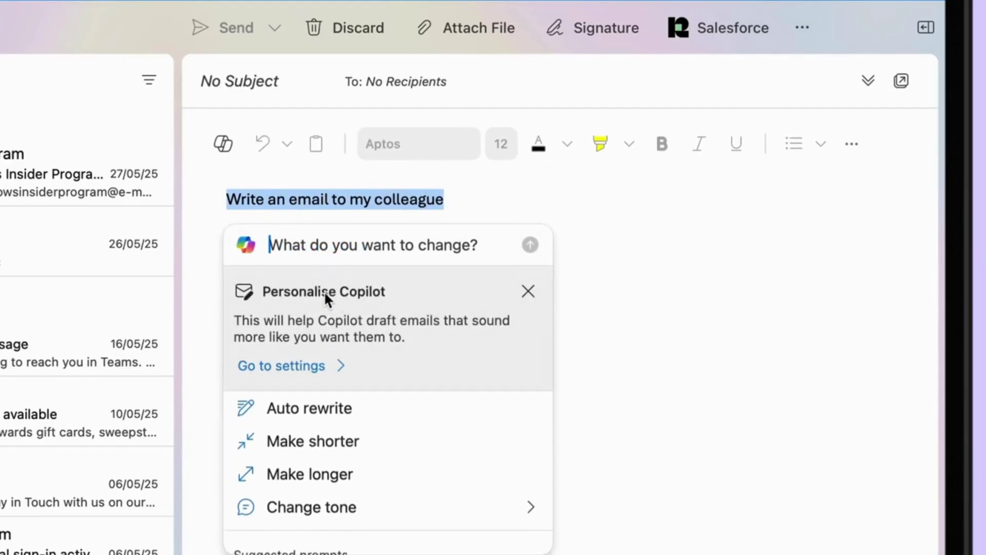
pyautogui.click(331, 414)
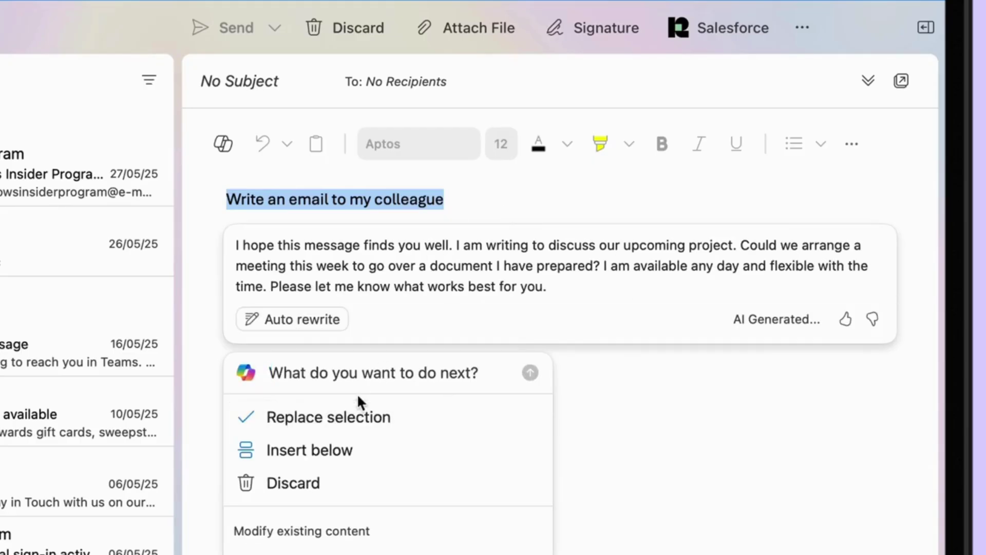
pyautogui.click(352, 416)
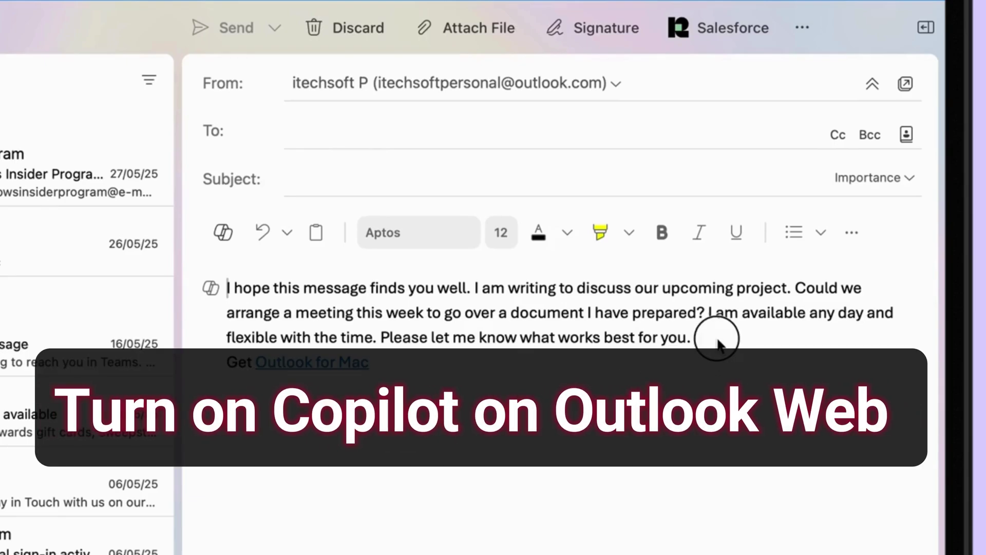
pyautogui.write('out')
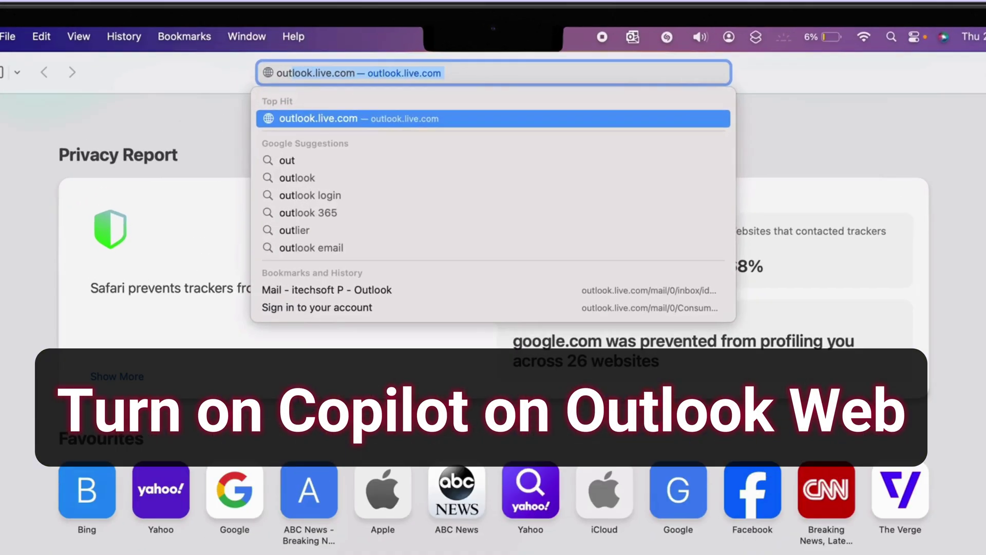
pyautogui.write('look.com')
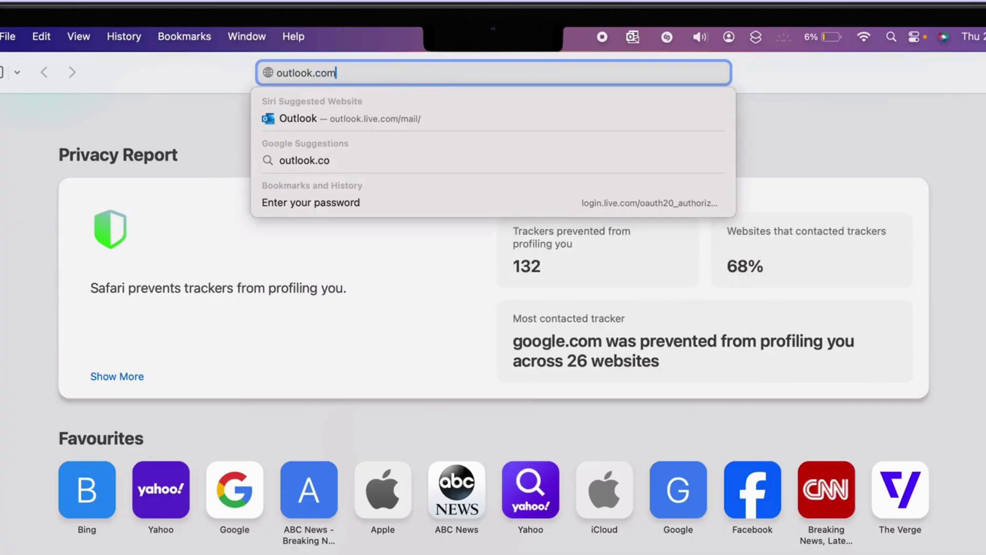
# - Load outlook.com in Safari
pyautogui.press('Return')
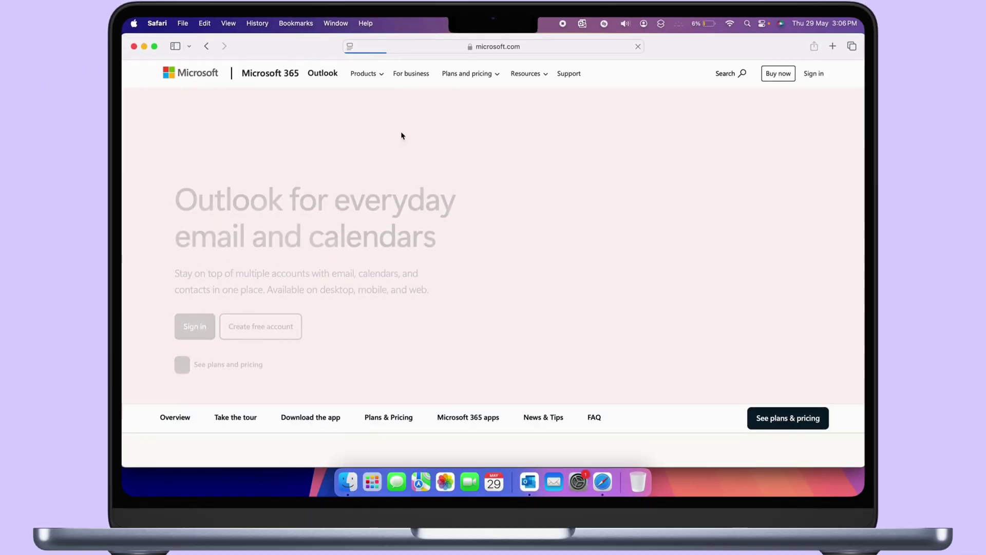
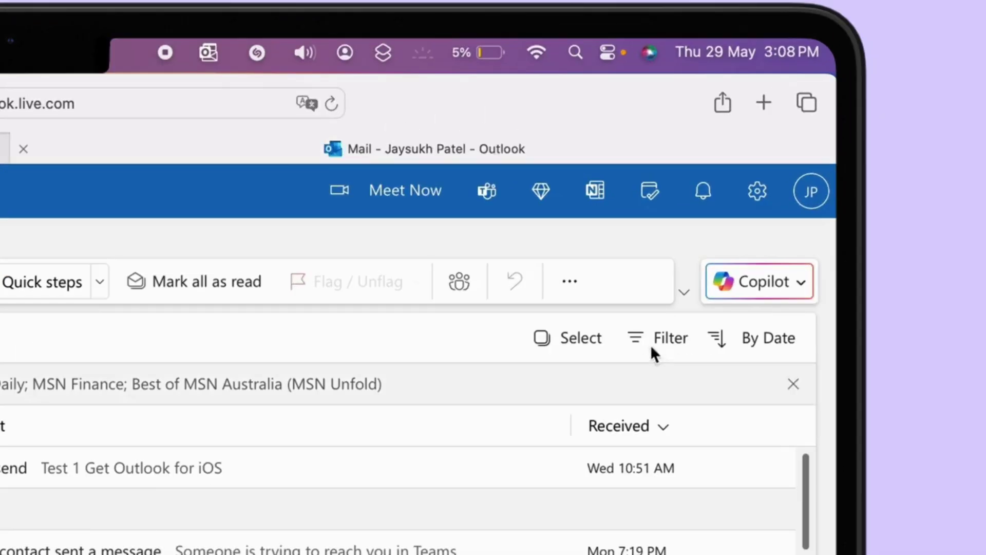
# - Switch on 'Turn on Copilot' in the web Settings, save it, and close Settings
pyautogui.click(829, 86)
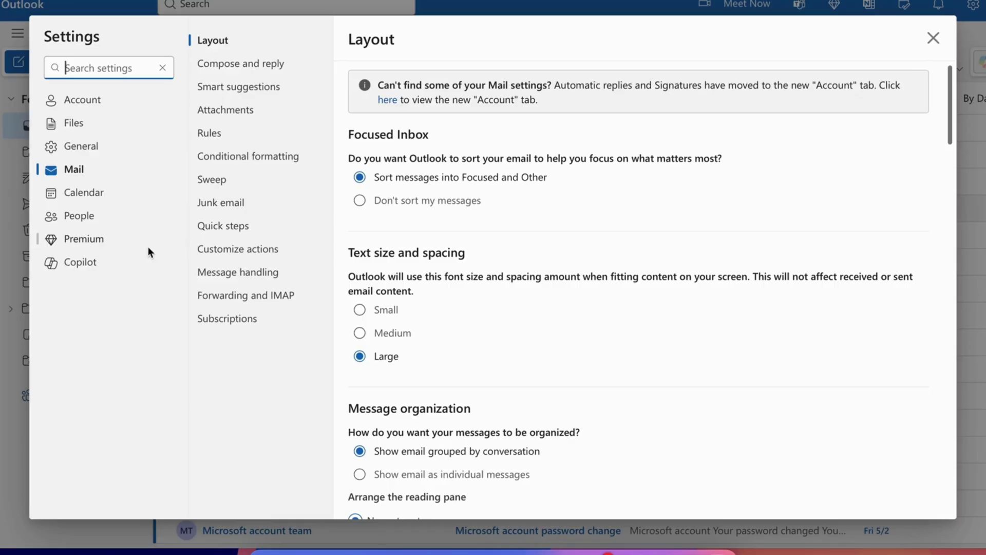
pyautogui.click(104, 266)
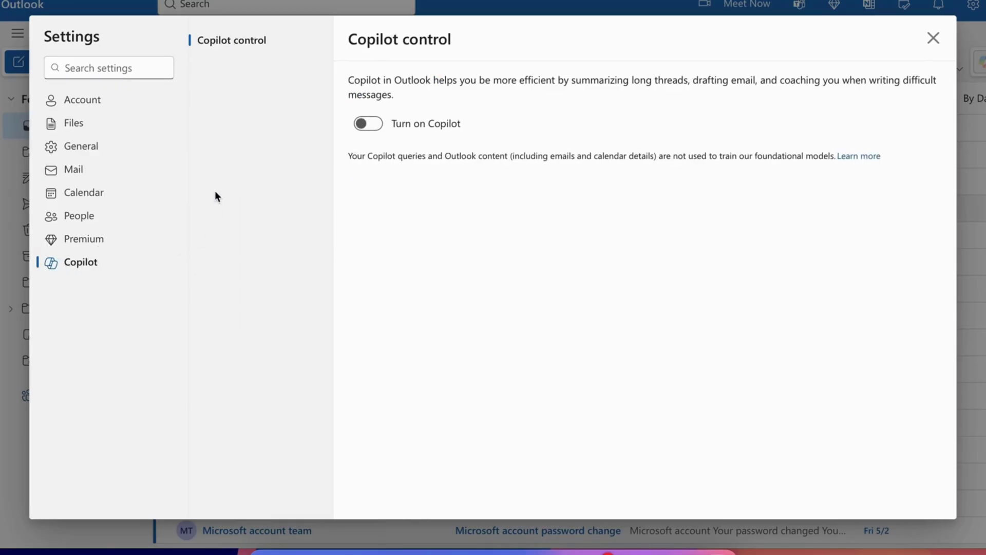
pyautogui.click(370, 125)
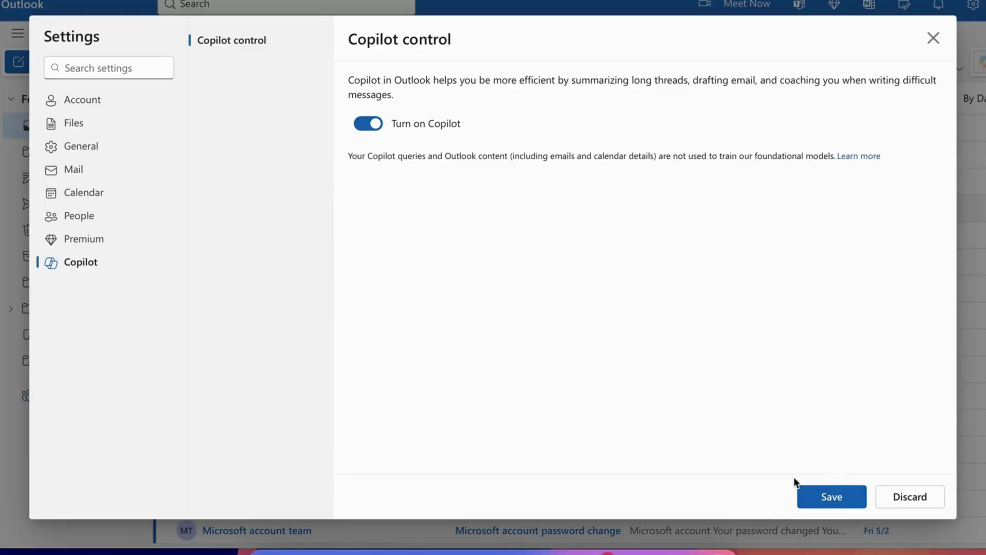
pyautogui.click(832, 502)
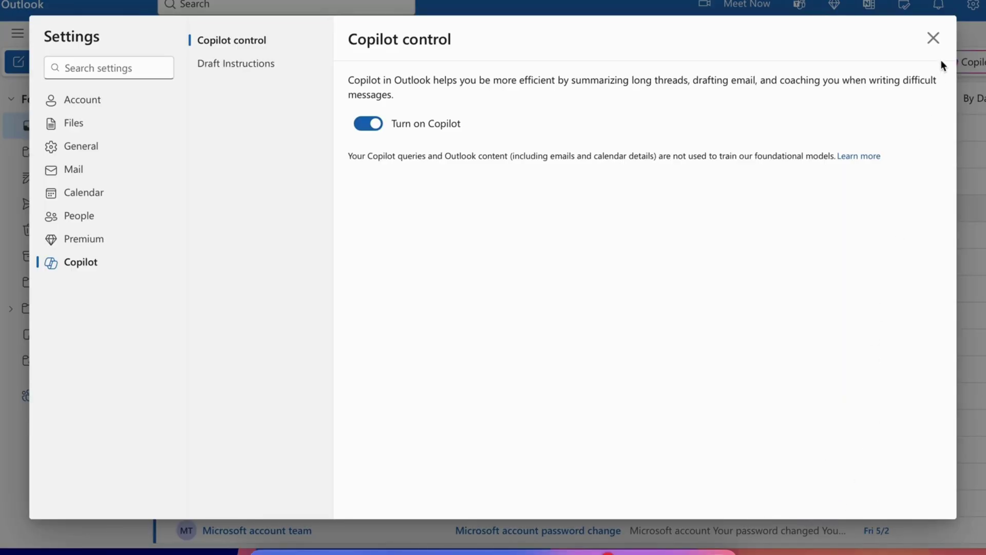
pyautogui.click(934, 38)
# - Auto-rewrite a prompt into a classmates meeting email with Copilot and replace the prompt
pyautogui.click(962, 61)
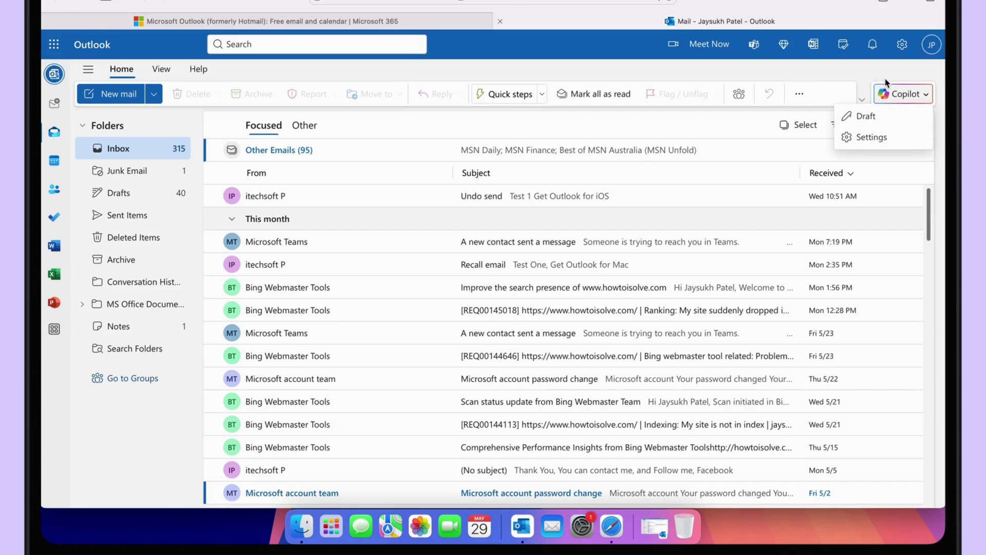
pyautogui.click(885, 82)
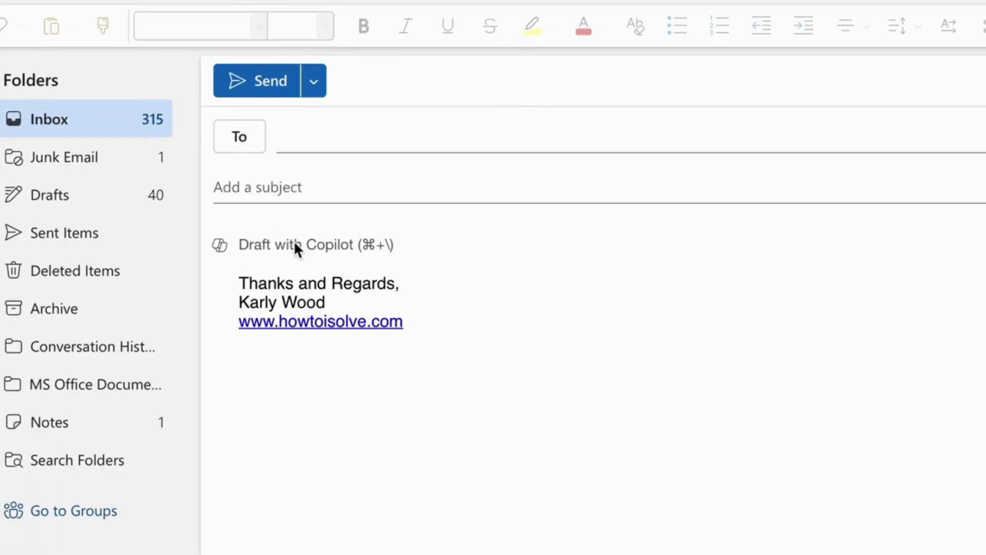
pyautogui.click(293, 241)
pyautogui.write('Write email to my ')
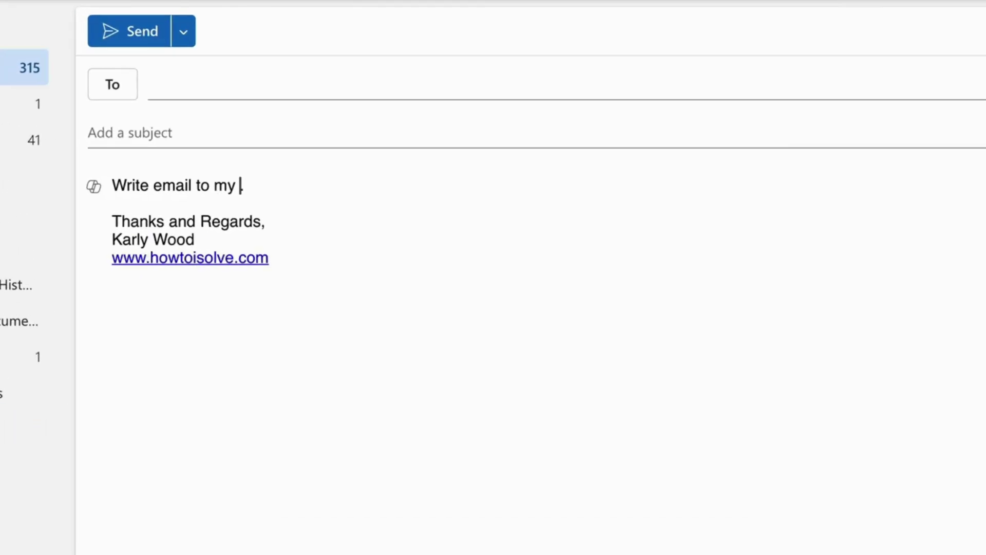
pyautogui.write('classma')
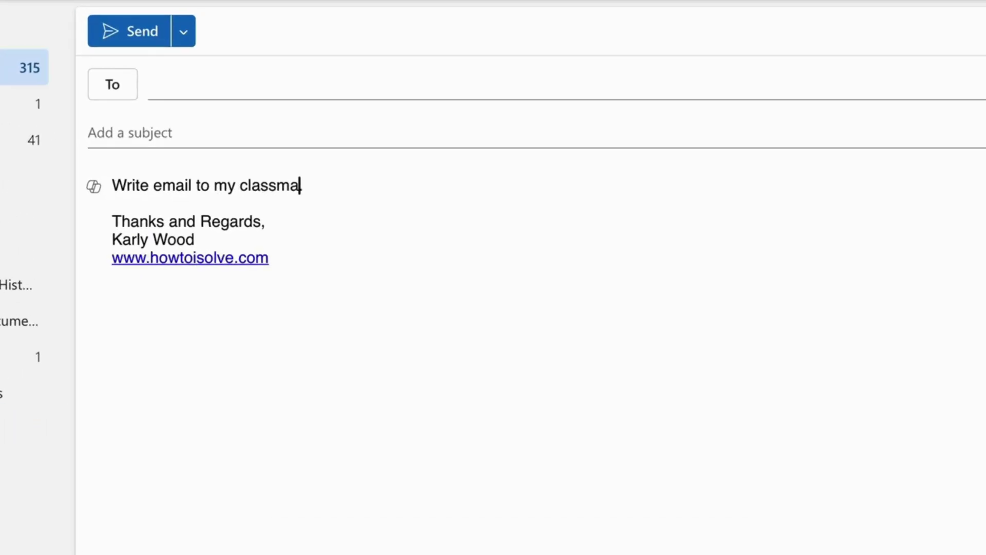
pyautogui.write('tes.')
pyautogui.hotkey('shift', 'Home')
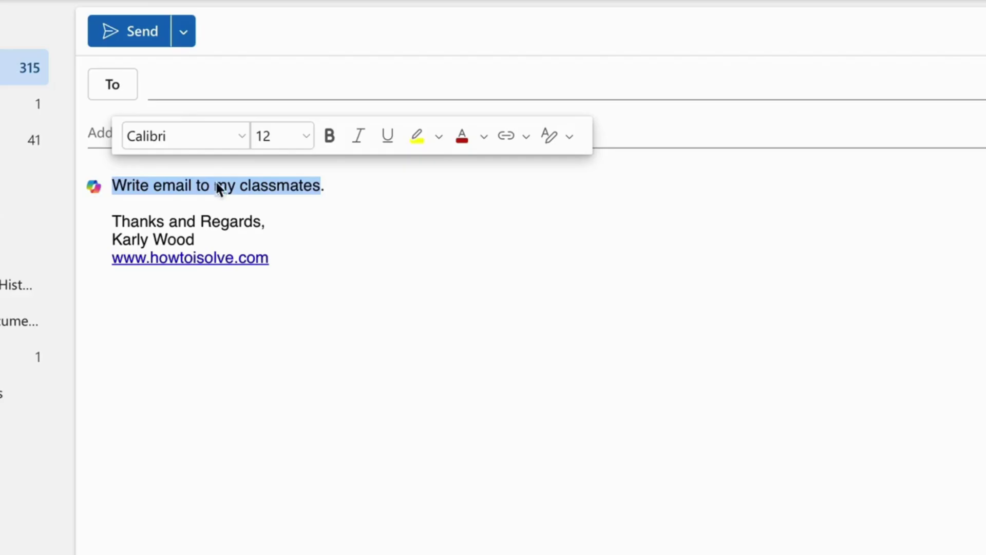
pyautogui.click(93, 187)
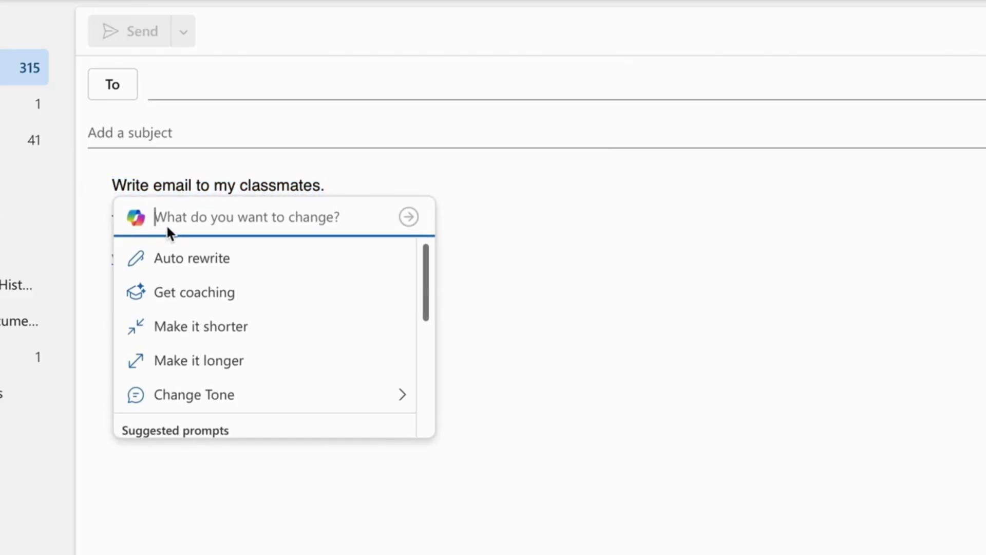
pyautogui.click(183, 259)
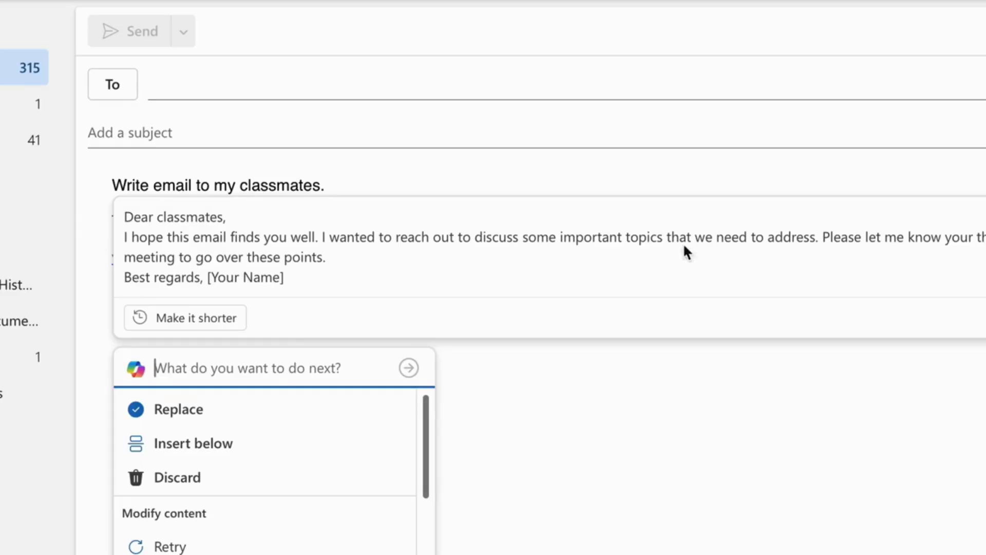
pyautogui.click(185, 409)
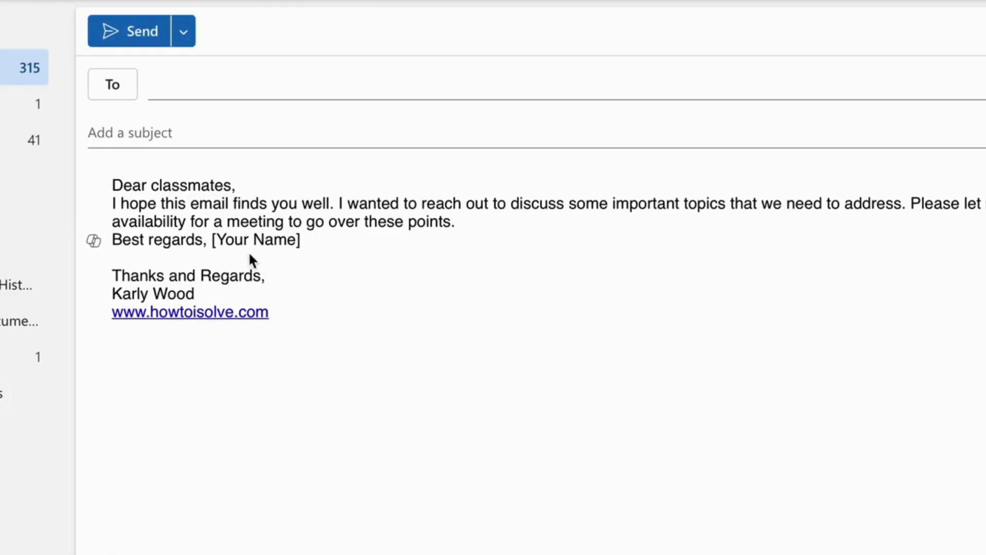